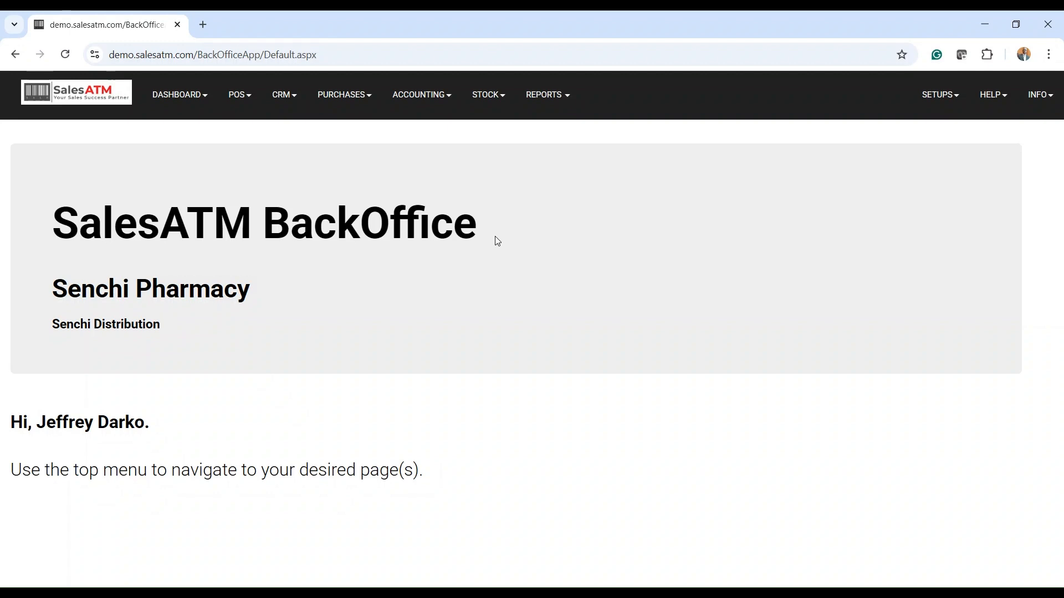
- Open the wholesale point-of-sale page and set the sales type to Credit Sales
left_click(241, 101)
mouse_move(273, 166)
left_click(363, 169)
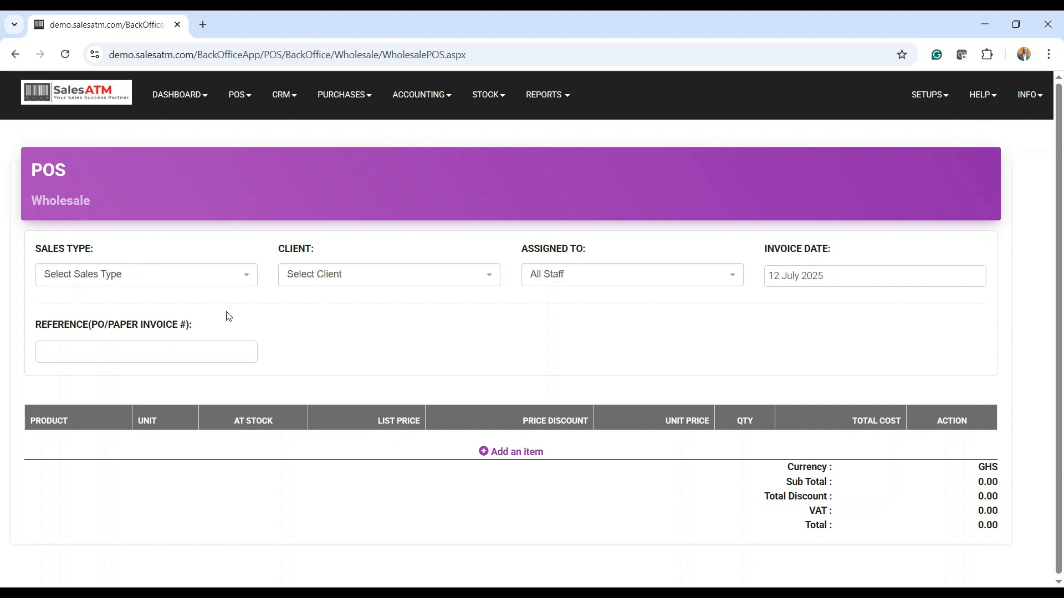
left_click(101, 277)
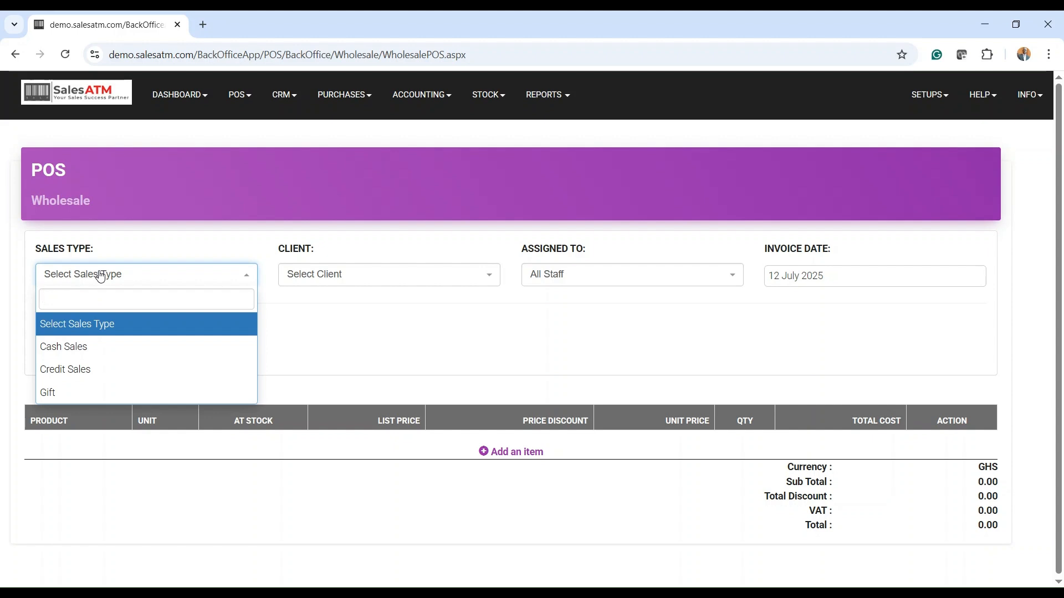
left_click(75, 372)
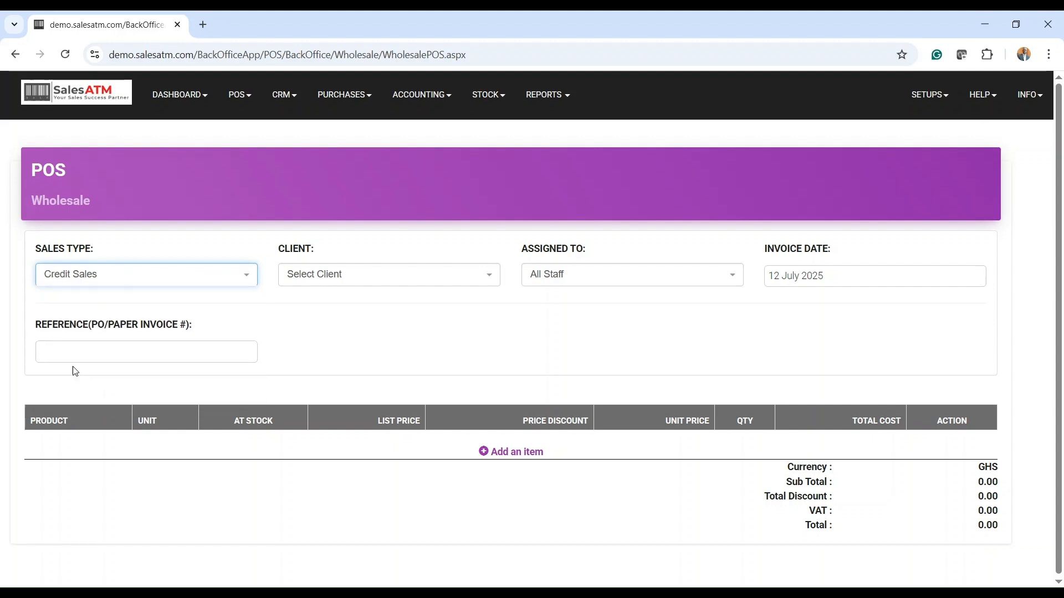
- Set the client to Second Customer and assign the sale to the signed-in staff member
left_click(343, 279)
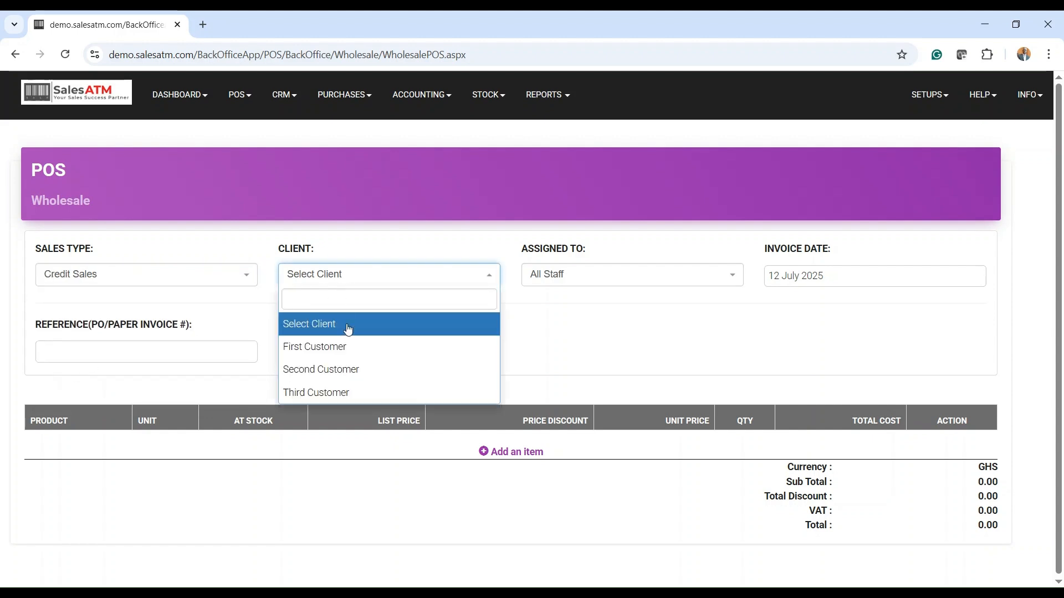
left_click(331, 370)
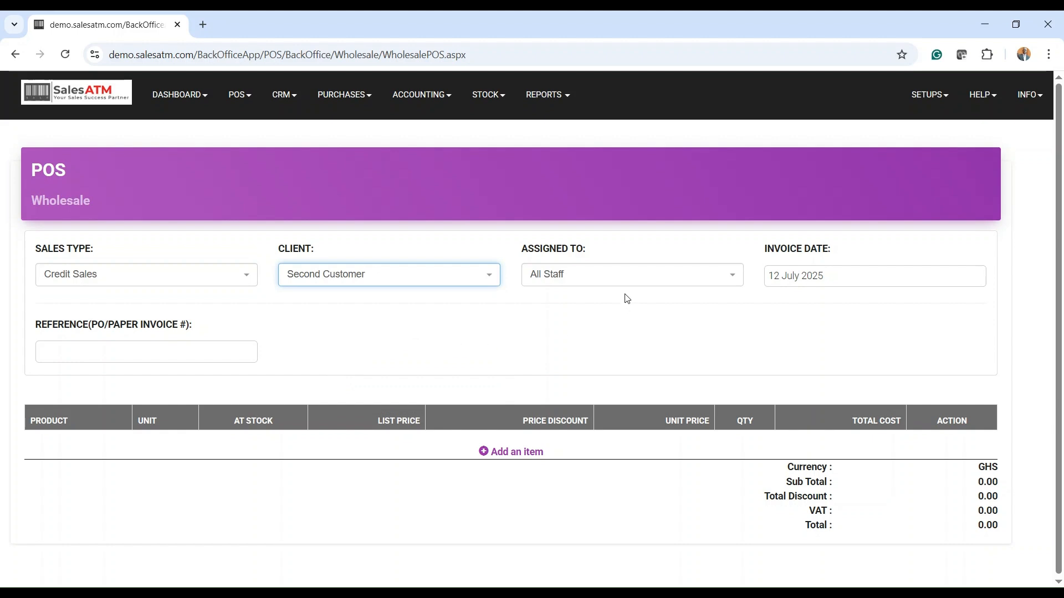
left_click(613, 282)
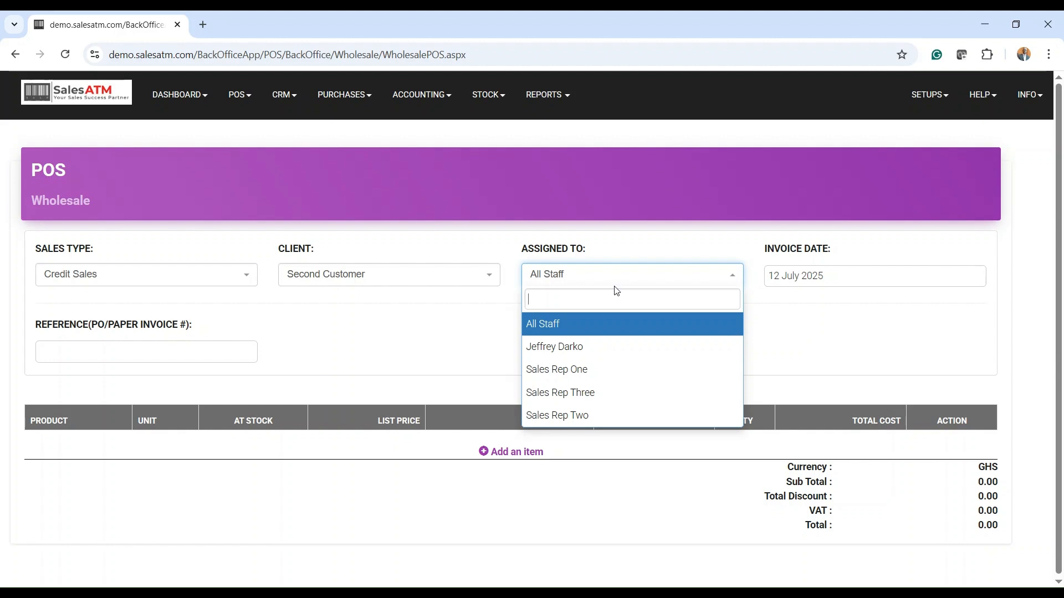
left_click(571, 349)
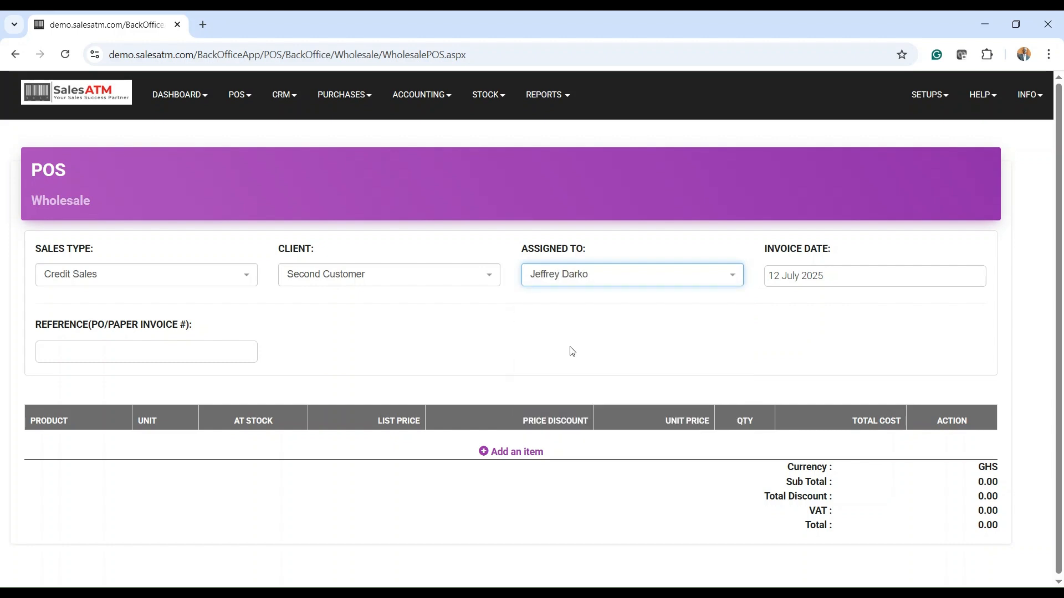
- Set the invoice date to 01 January 2025 and enter the paper invoice reference number
left_click(846, 279)
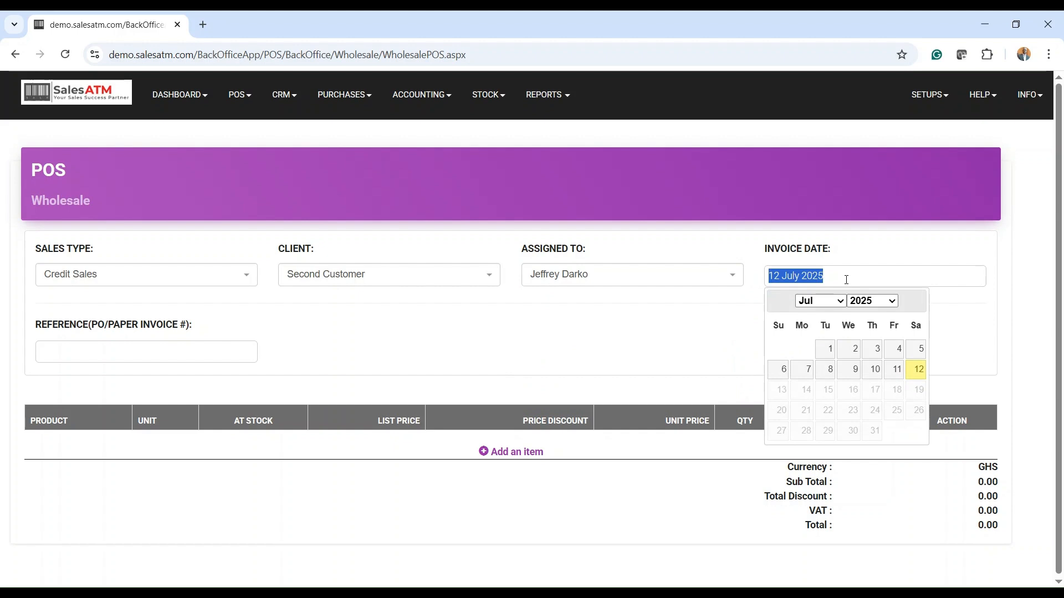
left_click(816, 303)
left_click(818, 319)
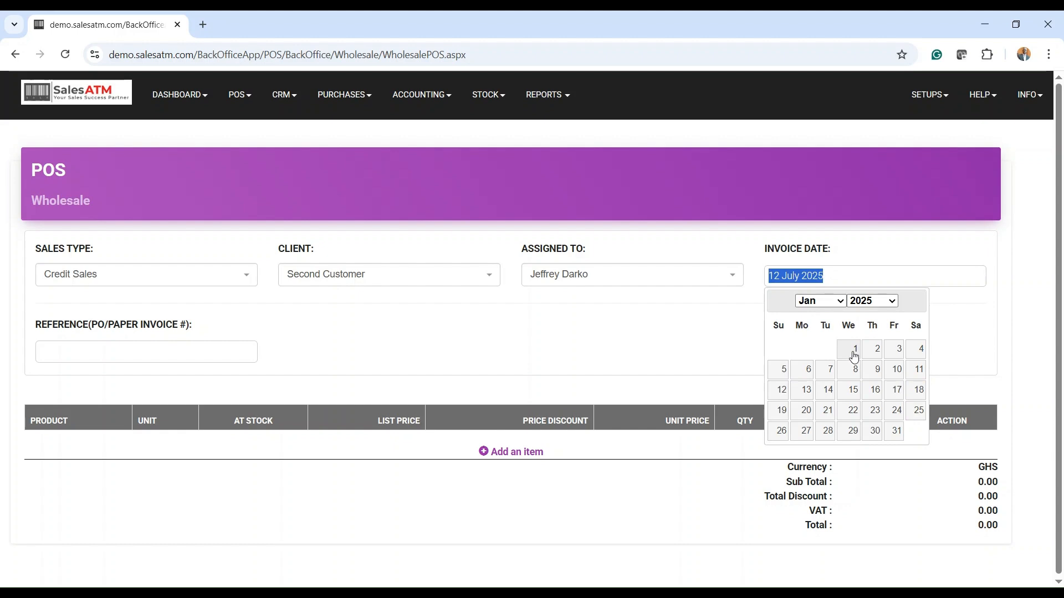
left_click(852, 353)
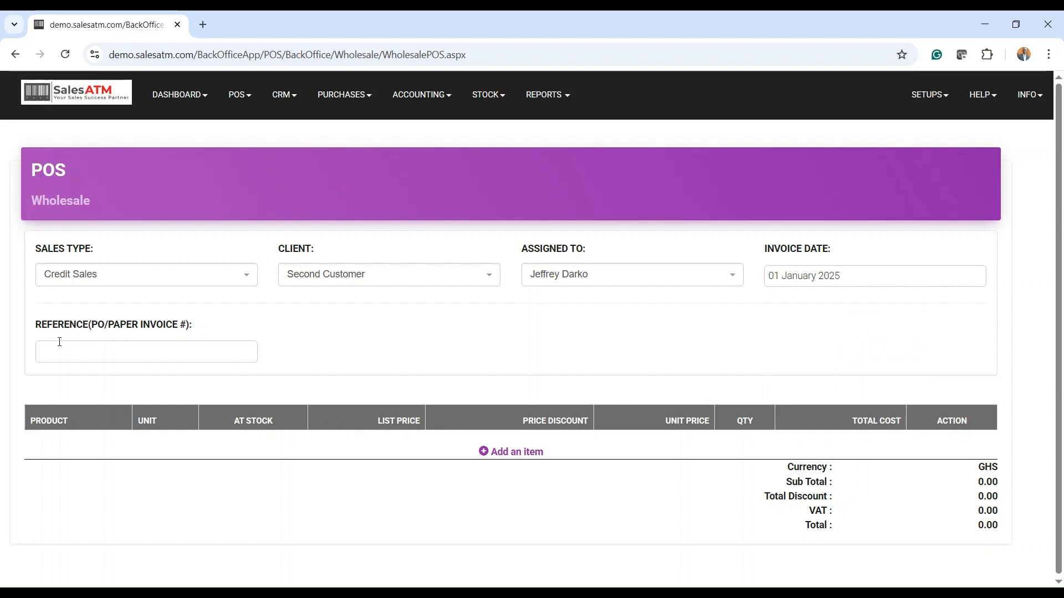
type("012456987")
- Add Aspimol Plus - Pieces to the invoice with a quantity of 100
left_click(502, 455)
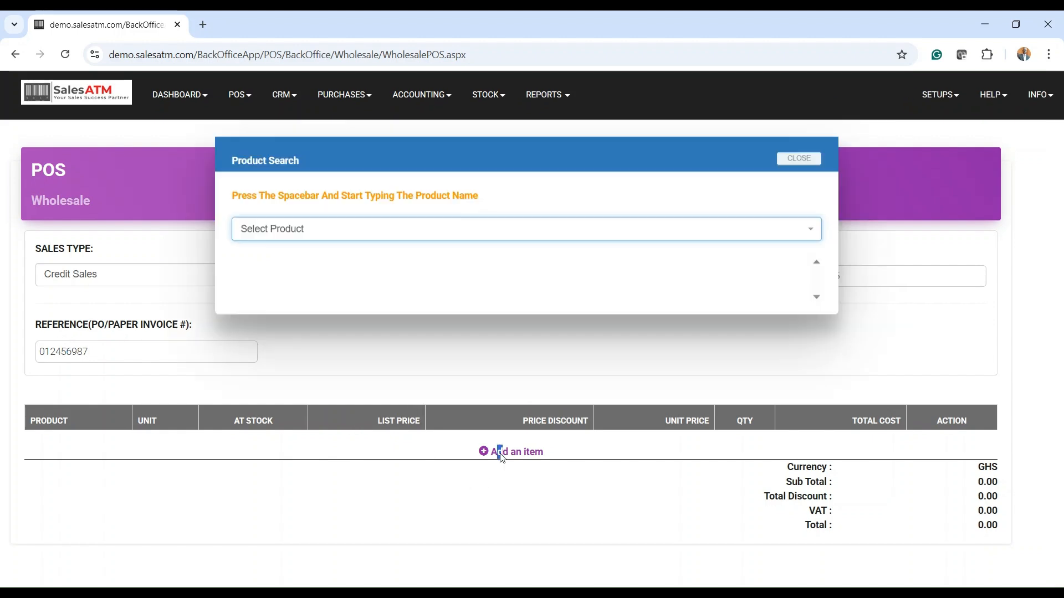
left_click(354, 232)
left_click(315, 306)
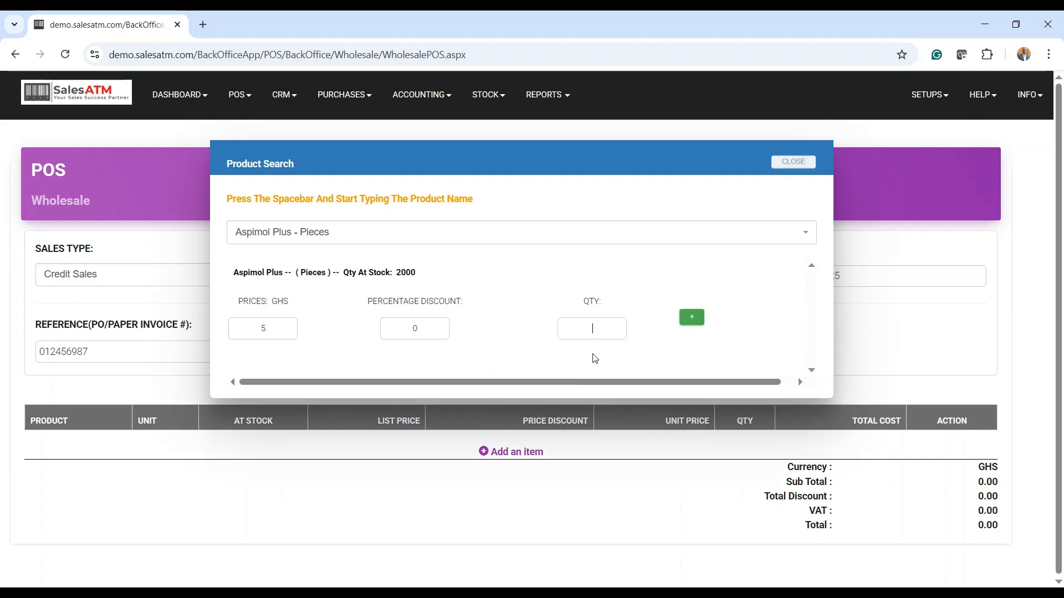
type("100")
left_click(692, 317)
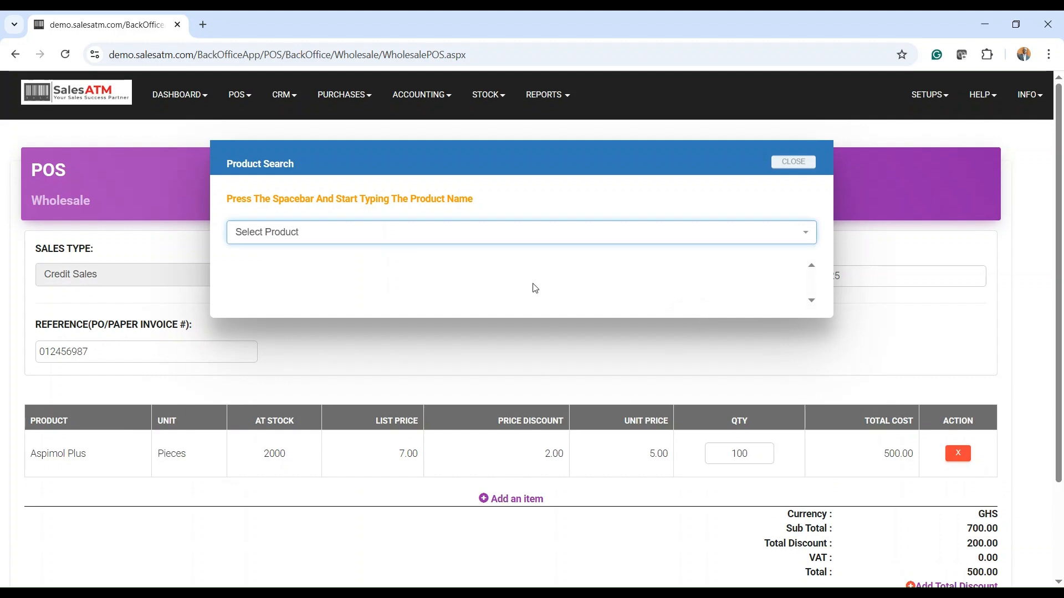
- Add Folic Acid - Pieces to the invoice with a quantity of 5
left_click(427, 233)
left_click(289, 327)
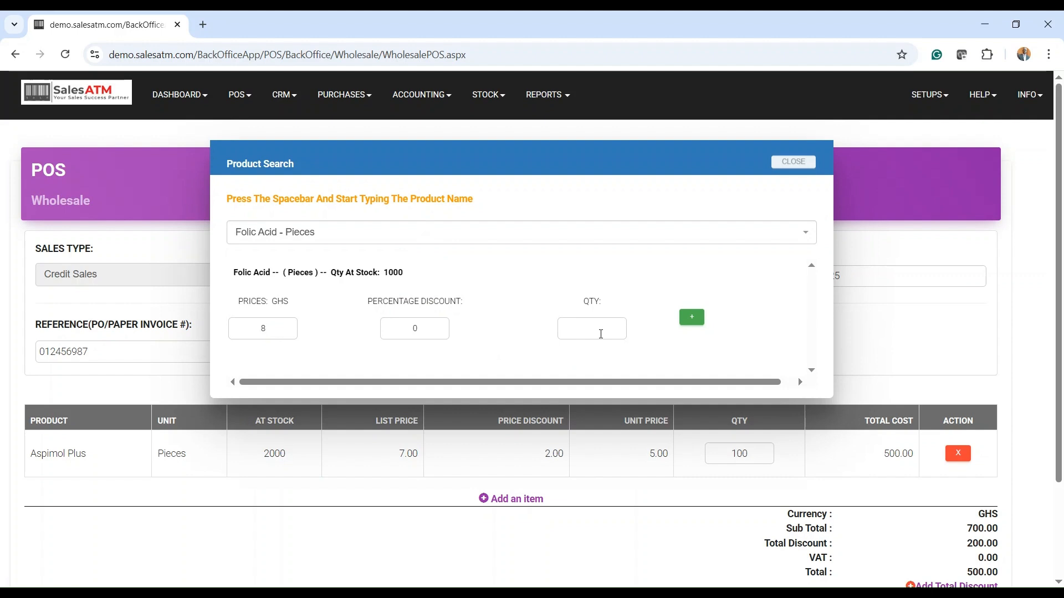
type("5")
left_click(691, 318)
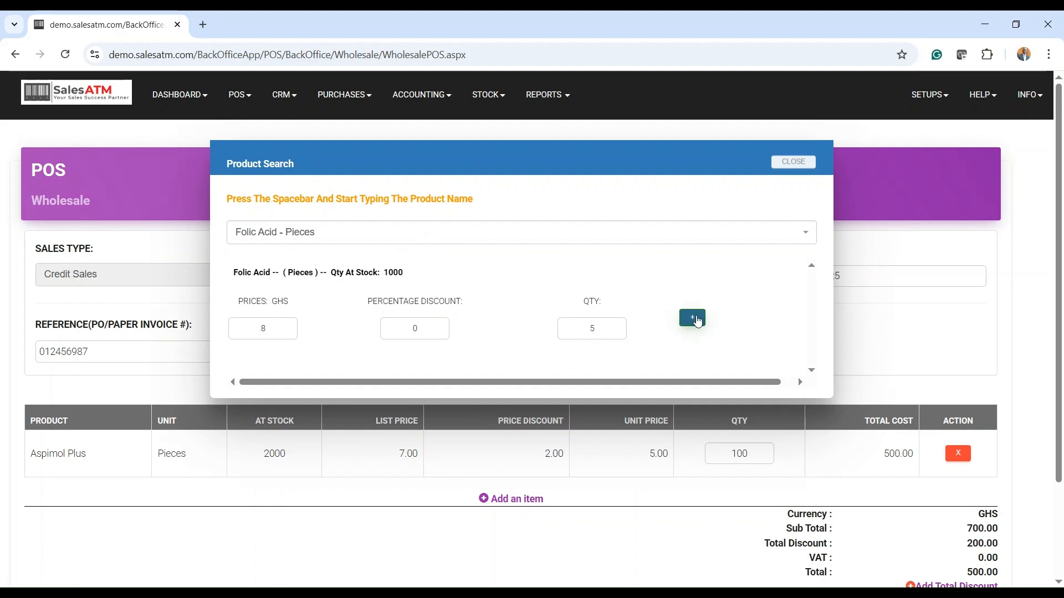
- Add Omal Sanitizer - Pieces with a quantity of 10 and close the product search
left_click(409, 233)
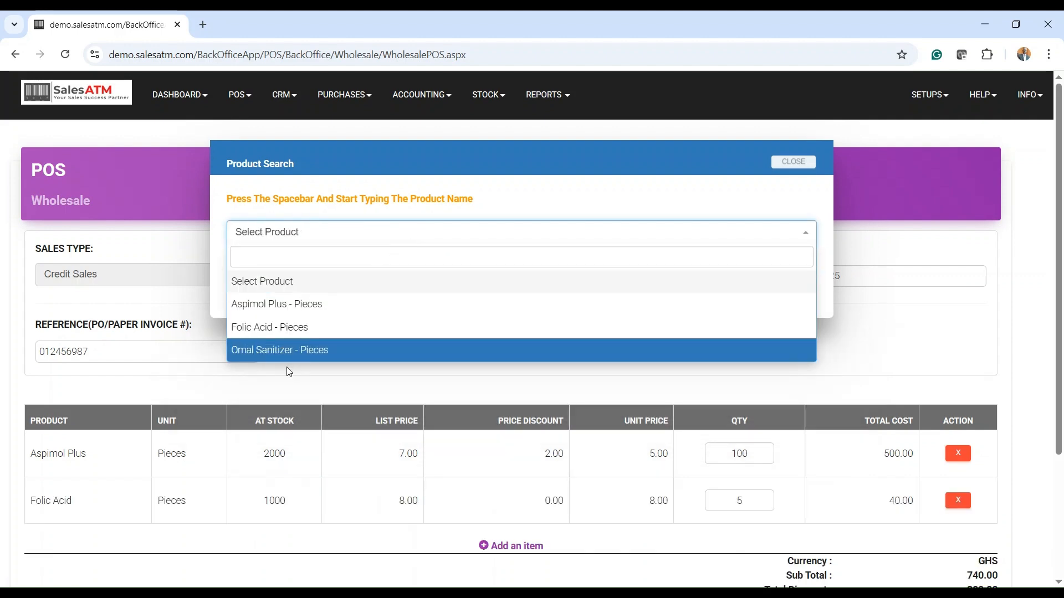
left_click(287, 351)
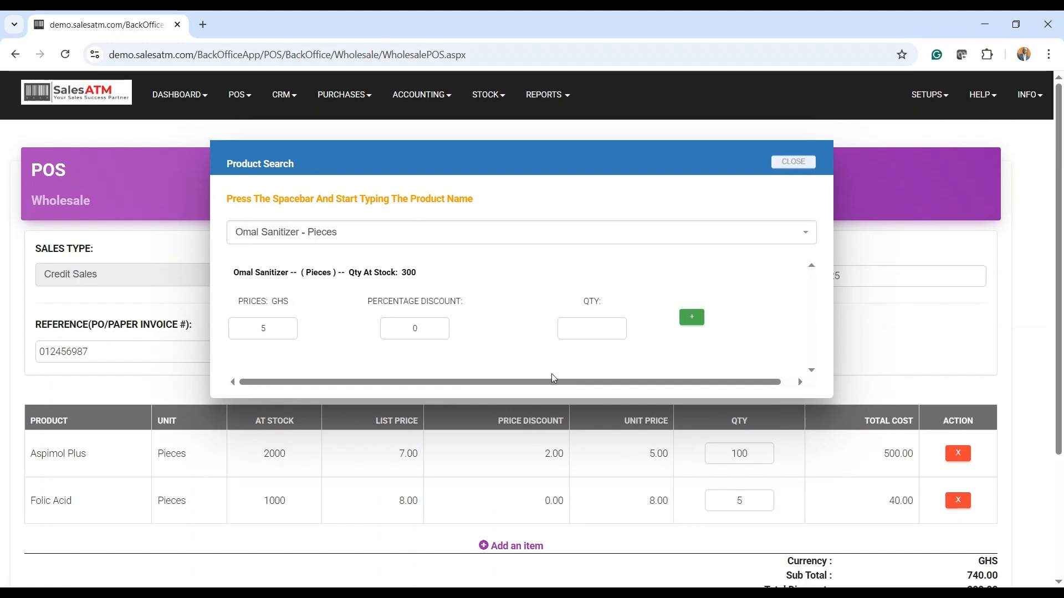
type("10")
left_click(690, 318)
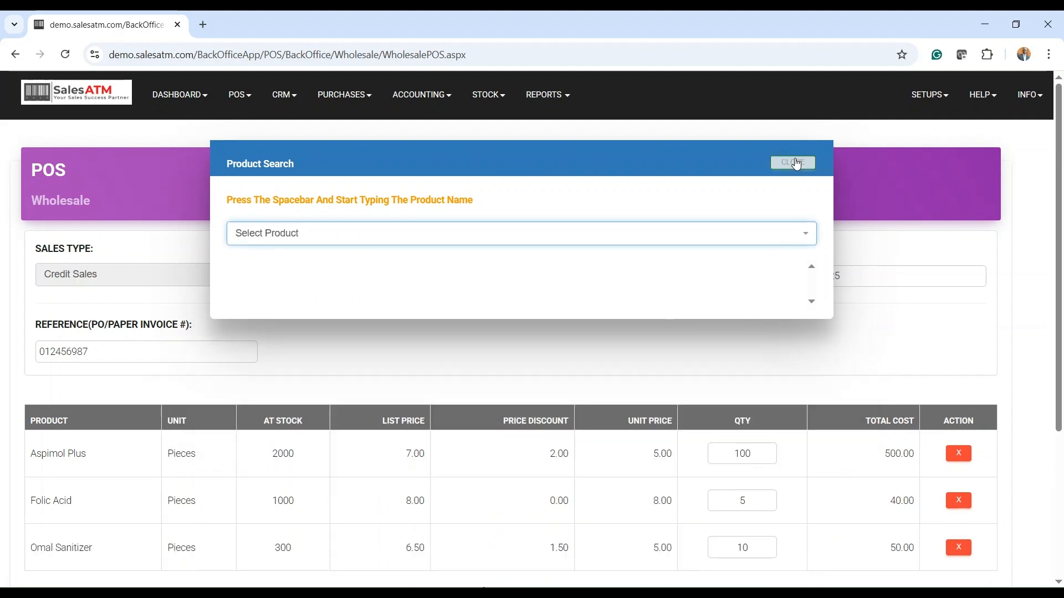
left_click(794, 164)
- Set the Folic Acid line's quantity to 10 in the invoice's product table
scroll(715, 261, "down", 4)
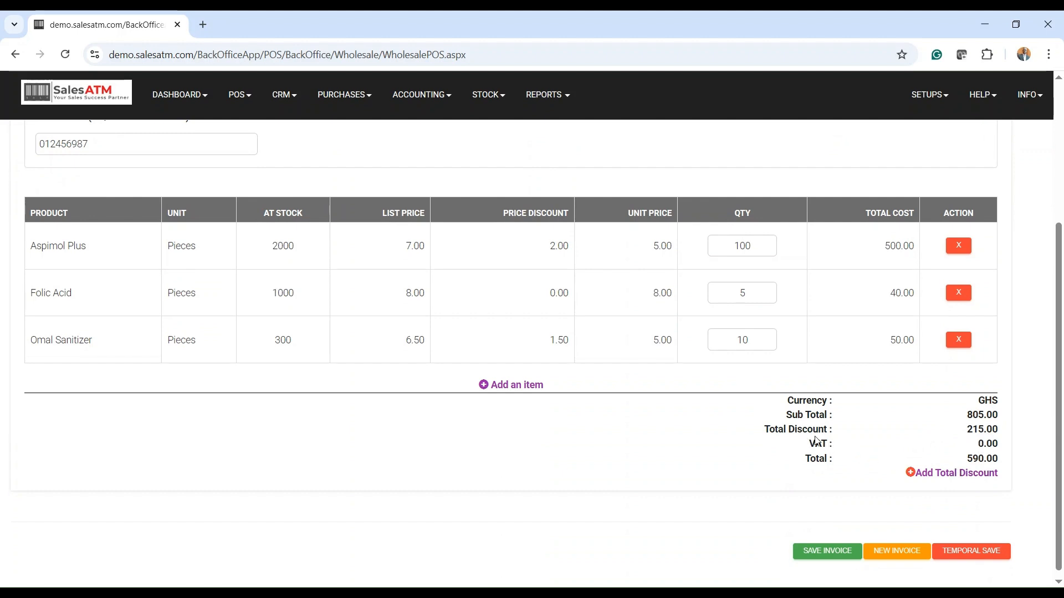
scroll(603, 455, "up", 1)
scroll(603, 456, "up", 1)
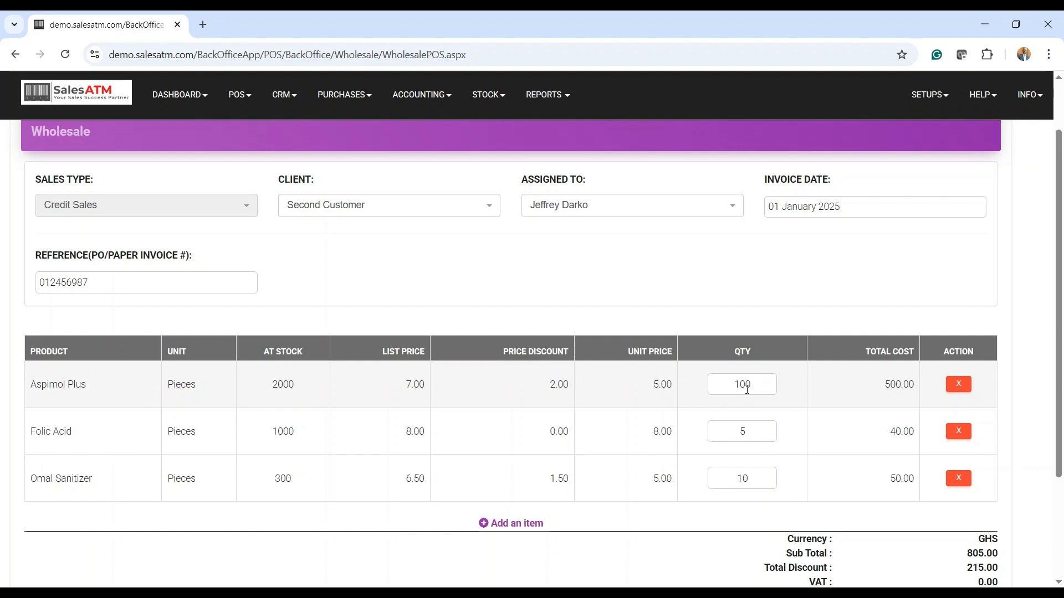
double_click(751, 435)
type("10")
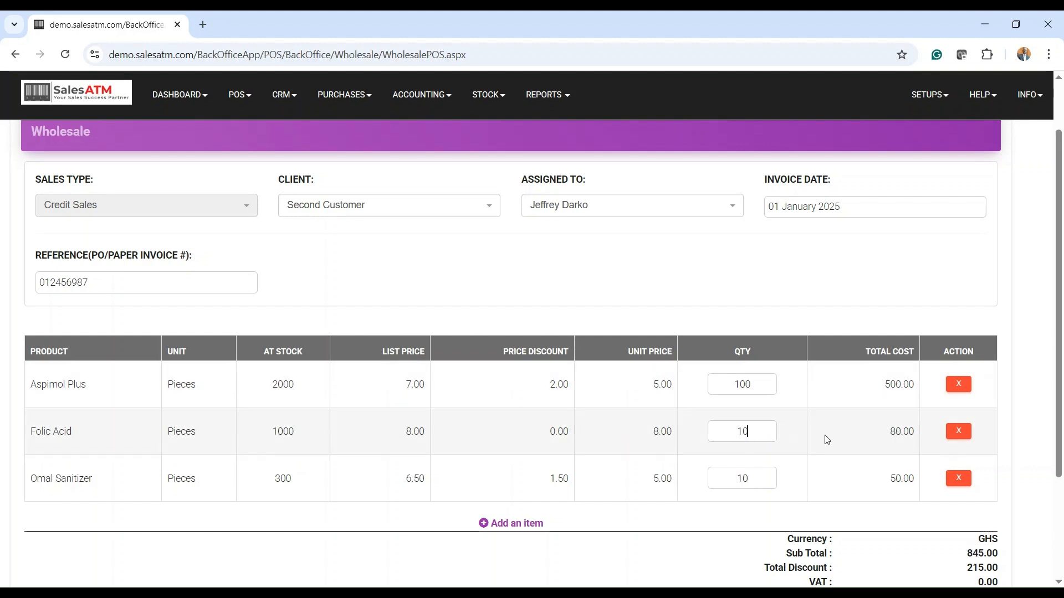
- Try to apply a total discount of 10 percent to the invoice
scroll(887, 473, "down", 2)
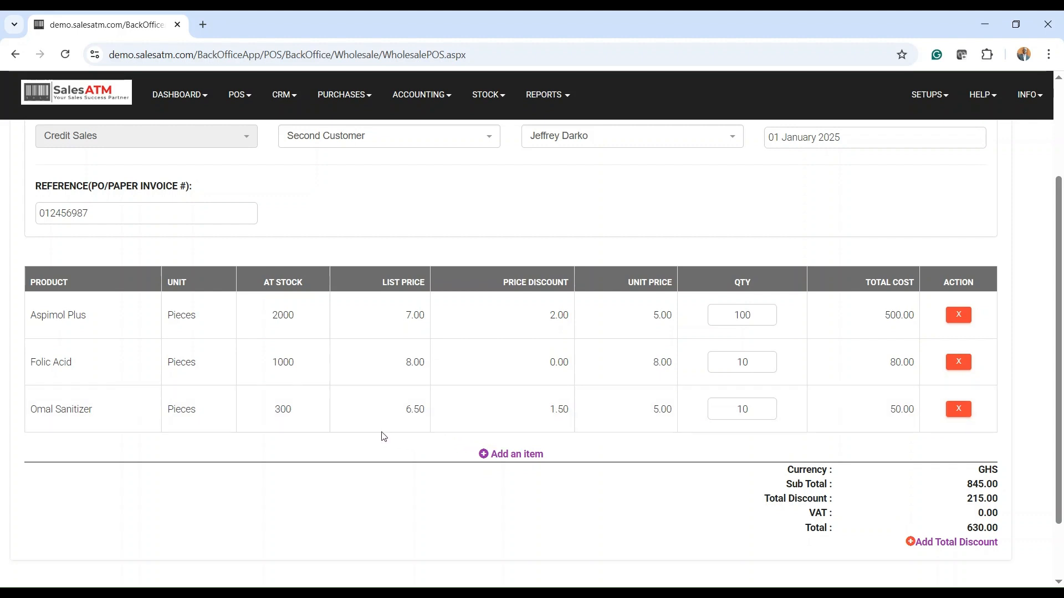
scroll(648, 384, "down", 2)
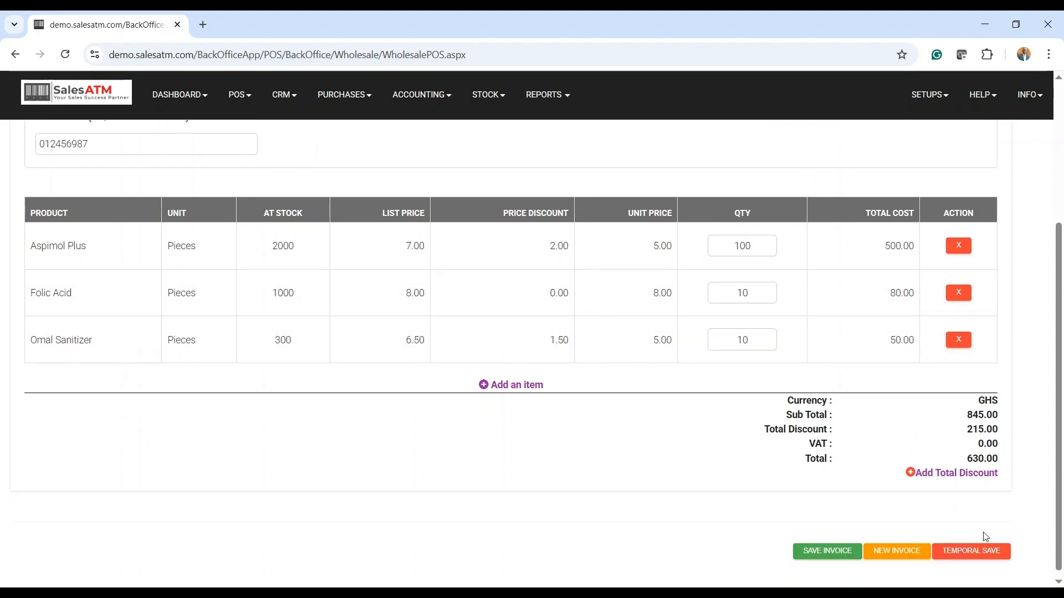
left_click(956, 477)
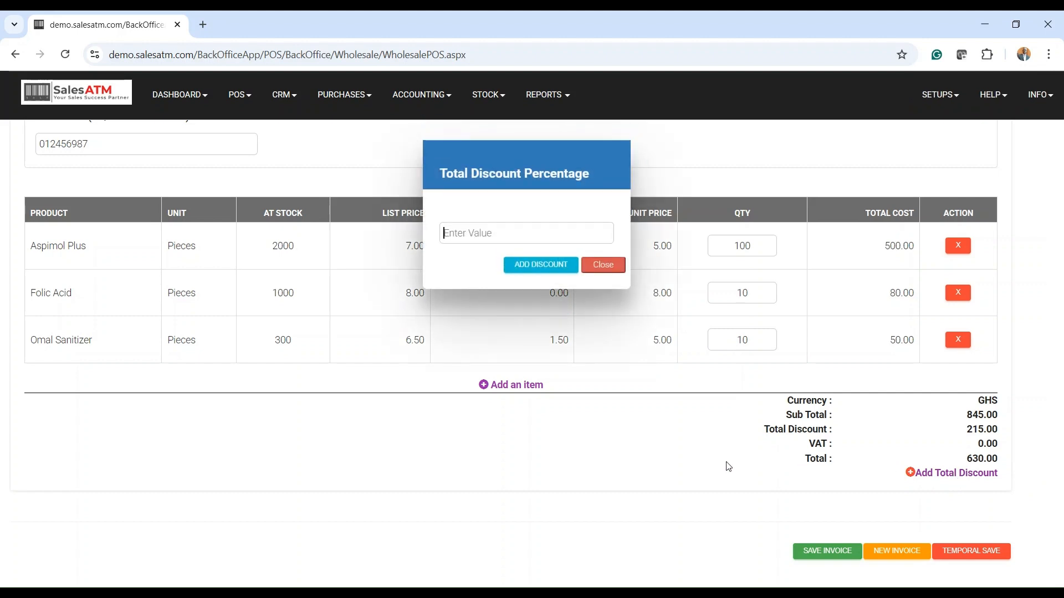
type("10")
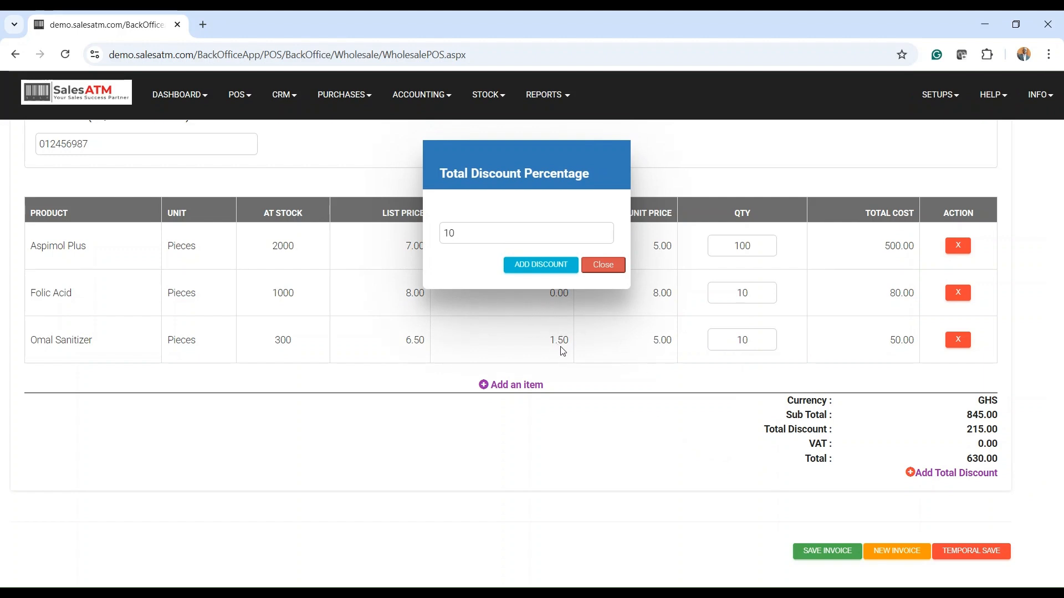
left_click(545, 268)
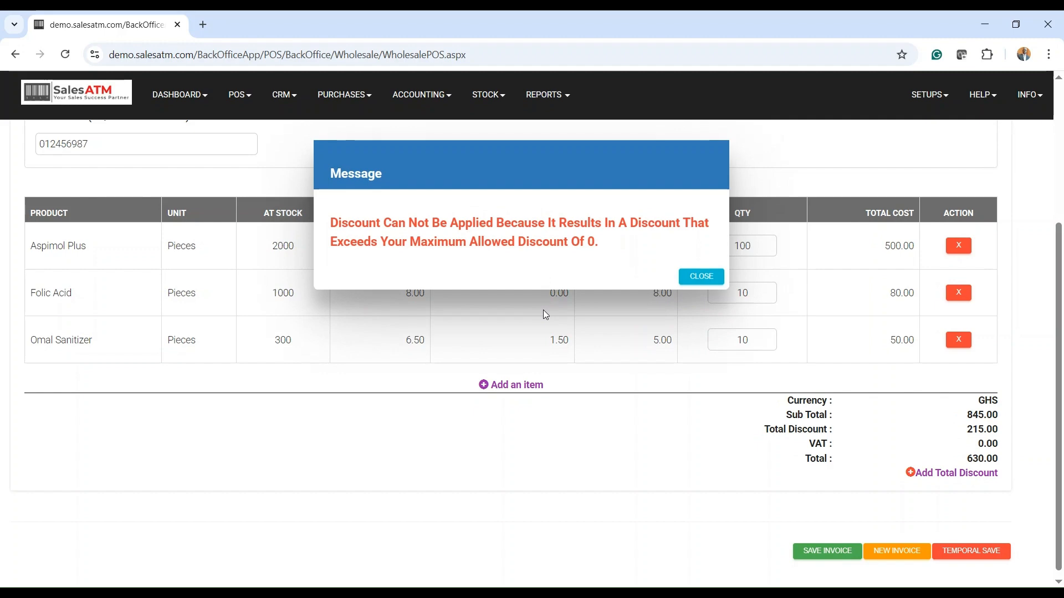
left_click(701, 278)
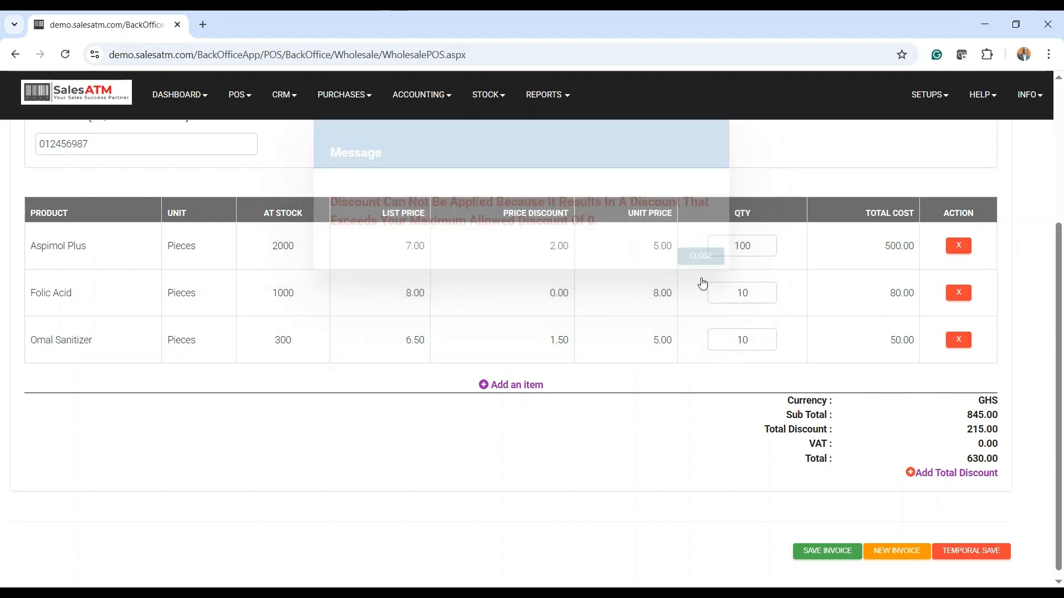
- Save the completed wholesale invoice and review its billing details, product lines and totals
scroll(760, 324, "up", 3)
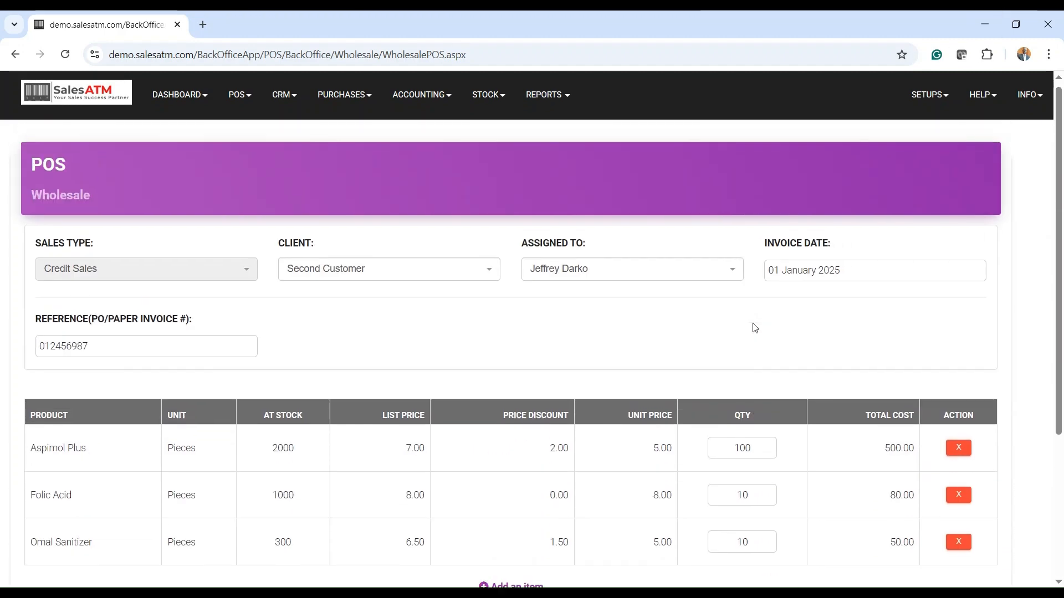
scroll(754, 328, "down", 2)
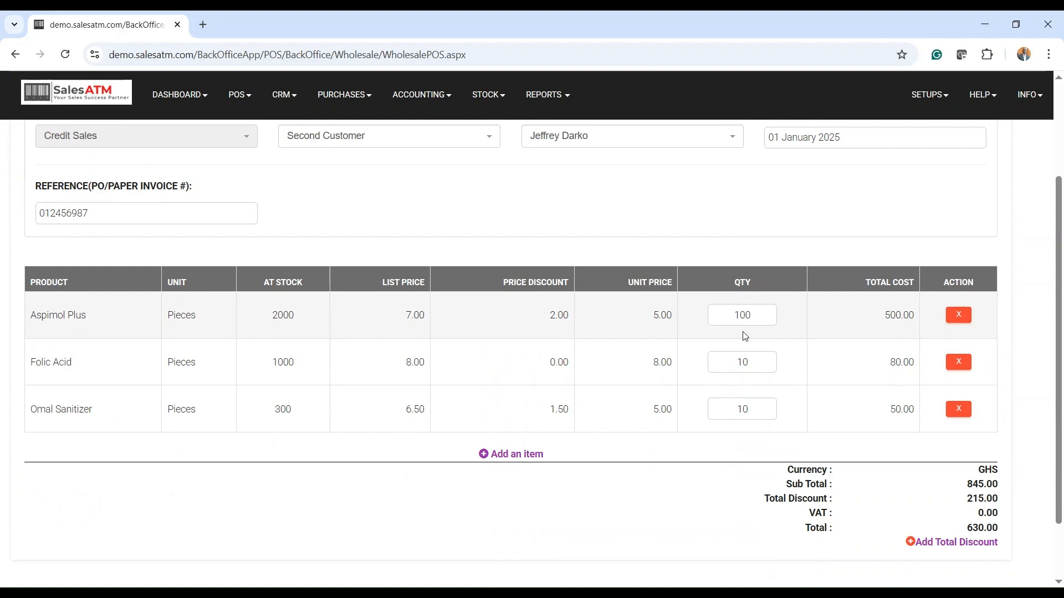
scroll(806, 457, "down", 2)
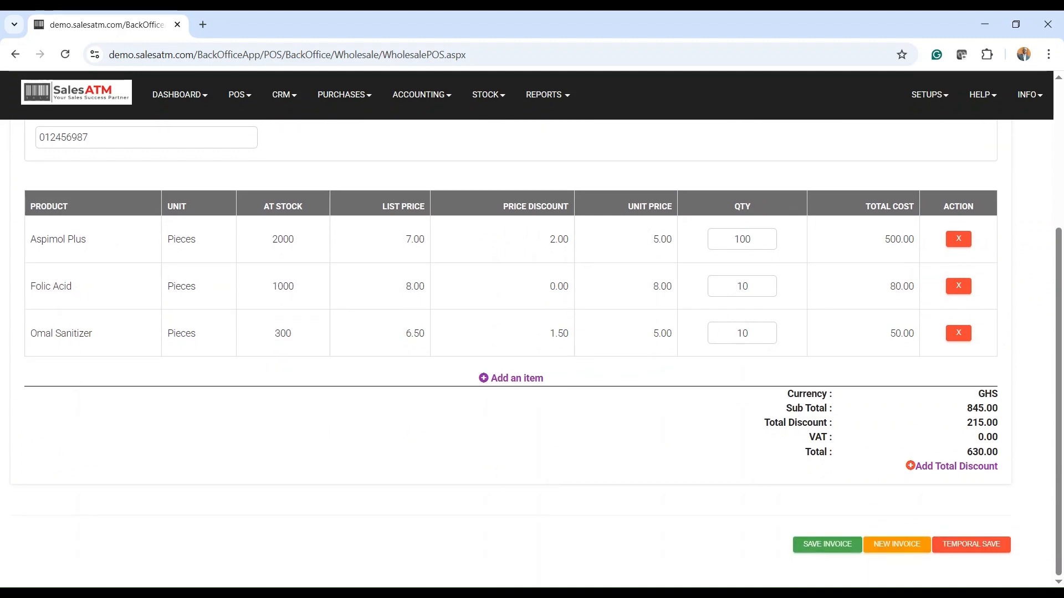
left_click(824, 549)
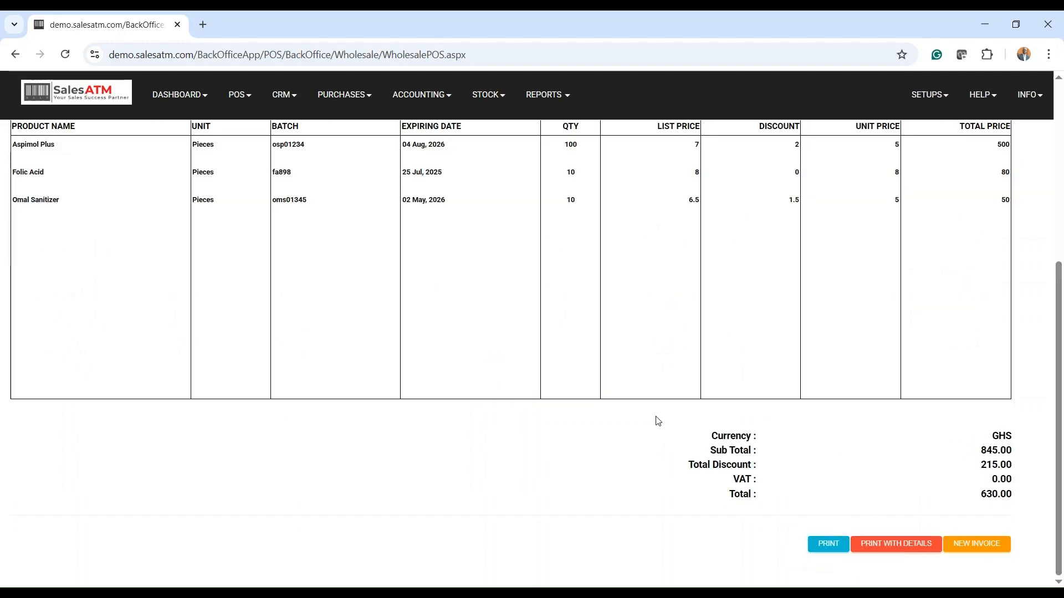
scroll(658, 421, "up", 5)
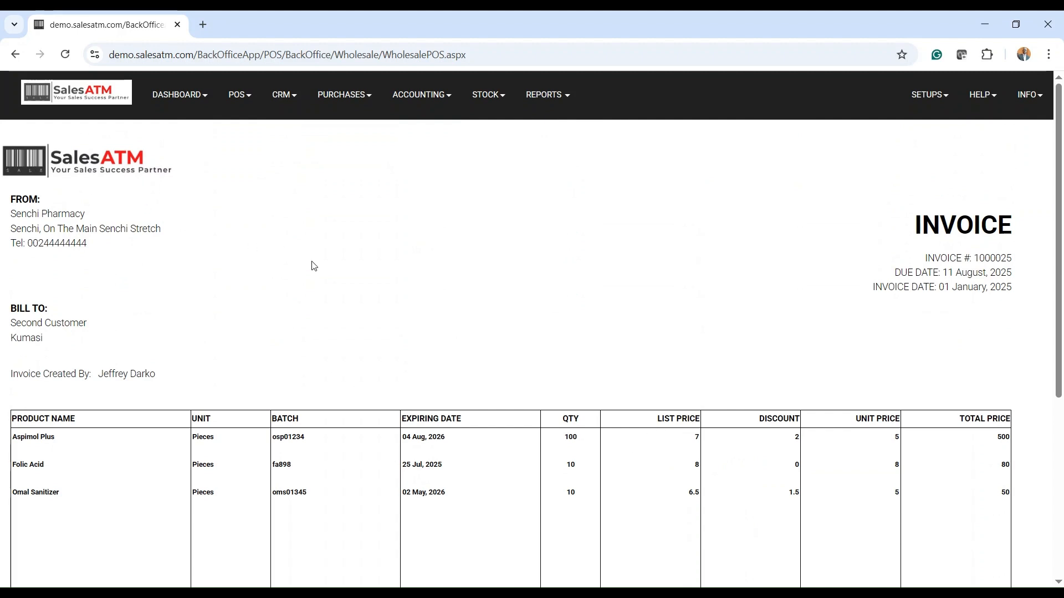
scroll(329, 345, "down", 1)
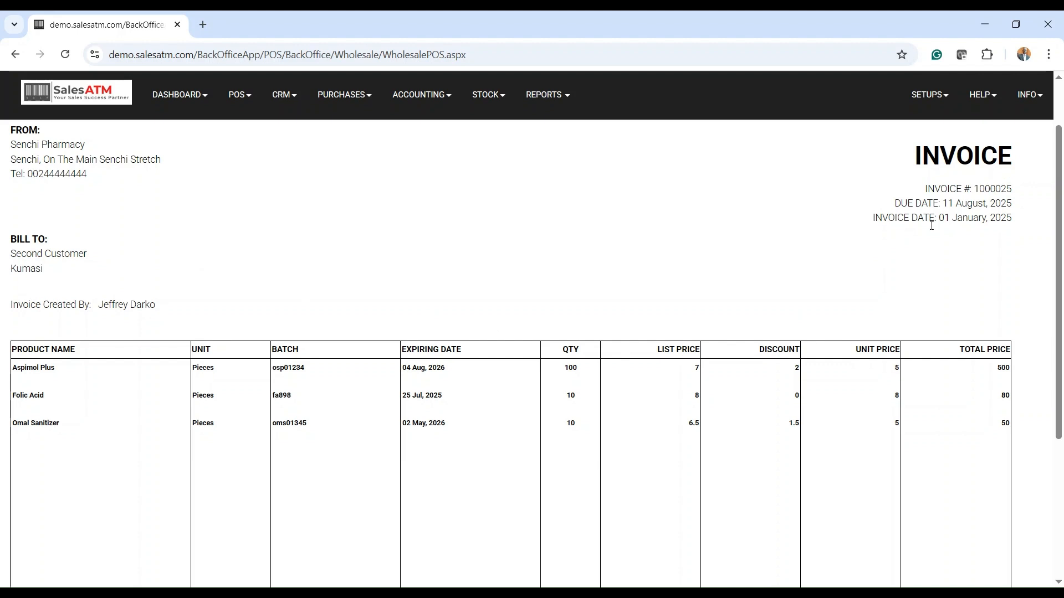
scroll(937, 286, "down", 2)
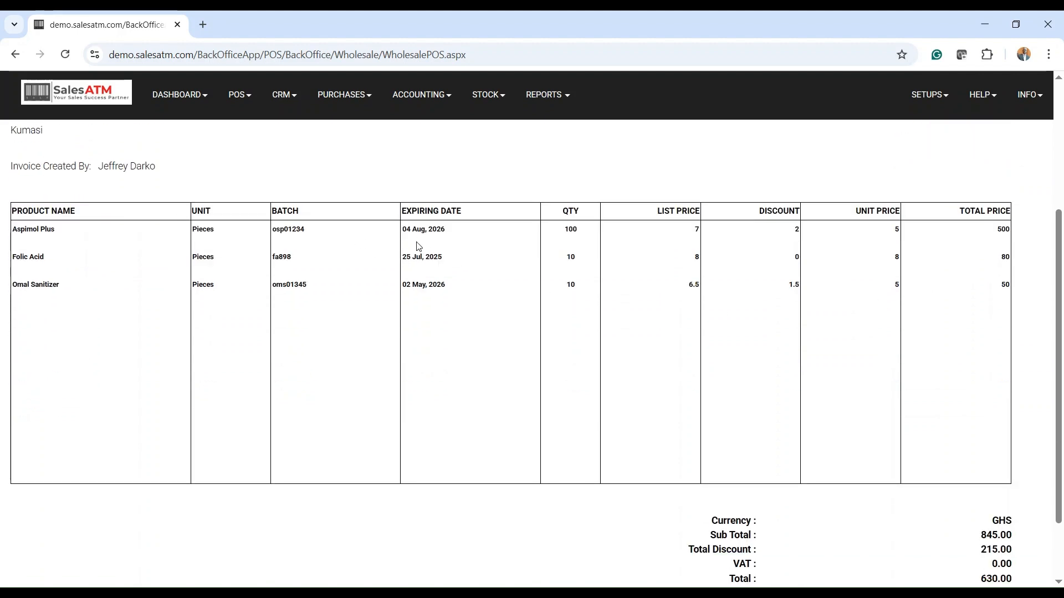
scroll(743, 382, "down", 1)
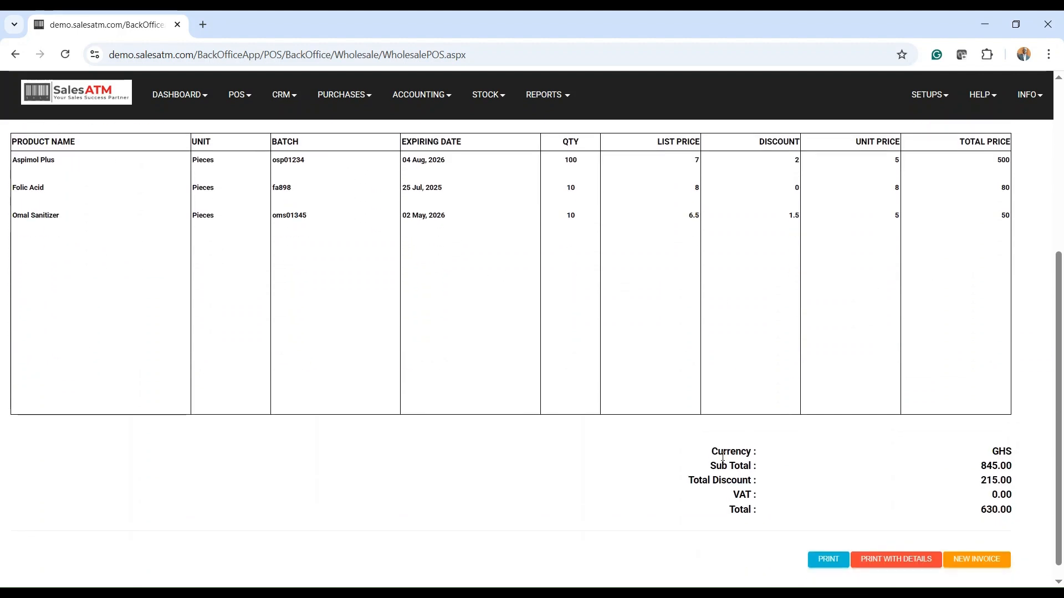
- Preview the saved invoice's detailed printout, examine the signature fields and terms across its pages, and close the preview without printing
scroll(1010, 527, "down", 1)
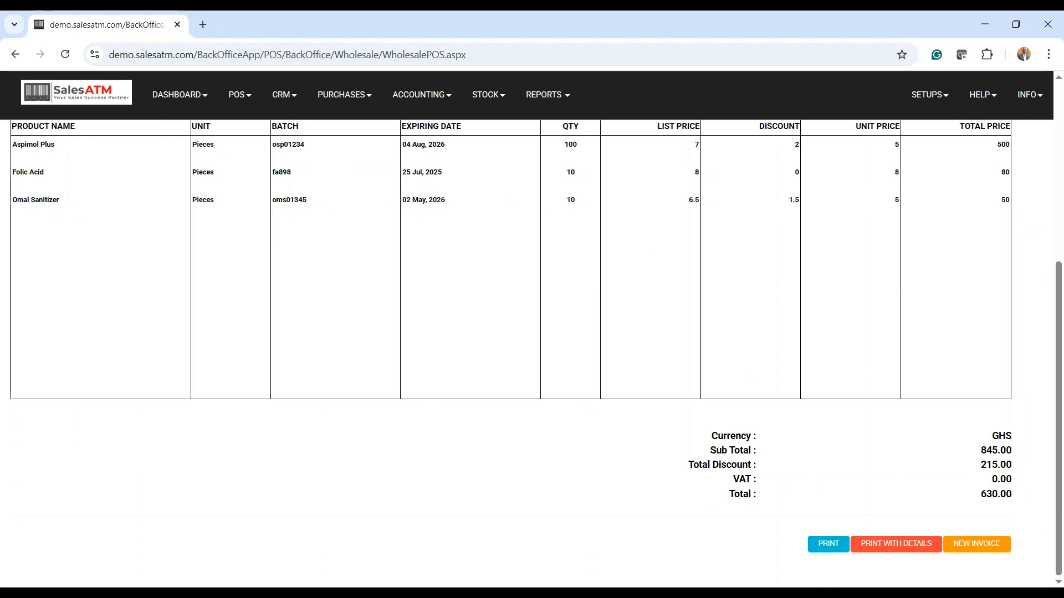
left_click(903, 548)
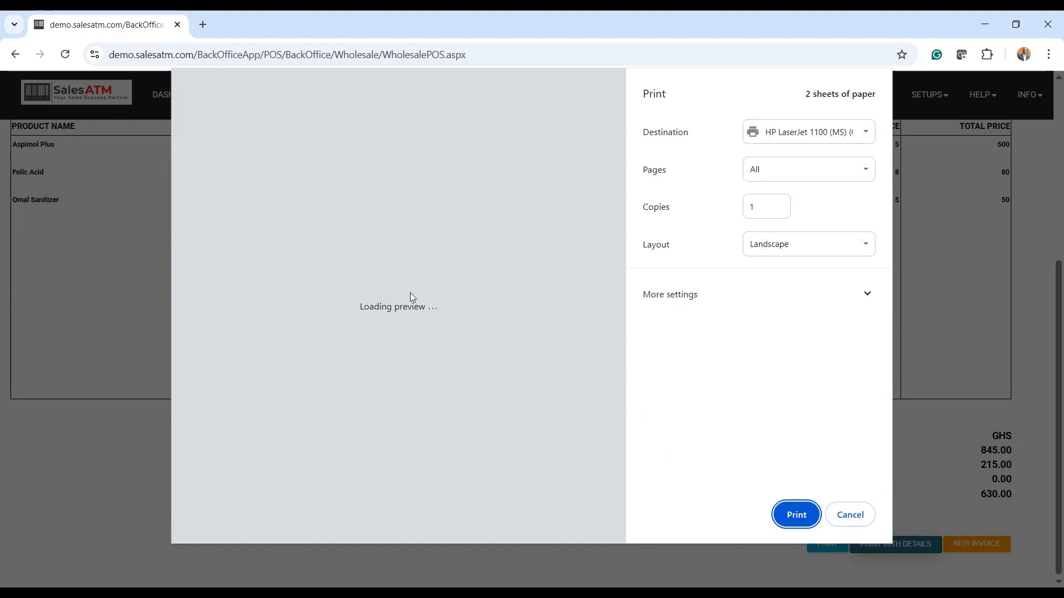
scroll(413, 299, "down", 5)
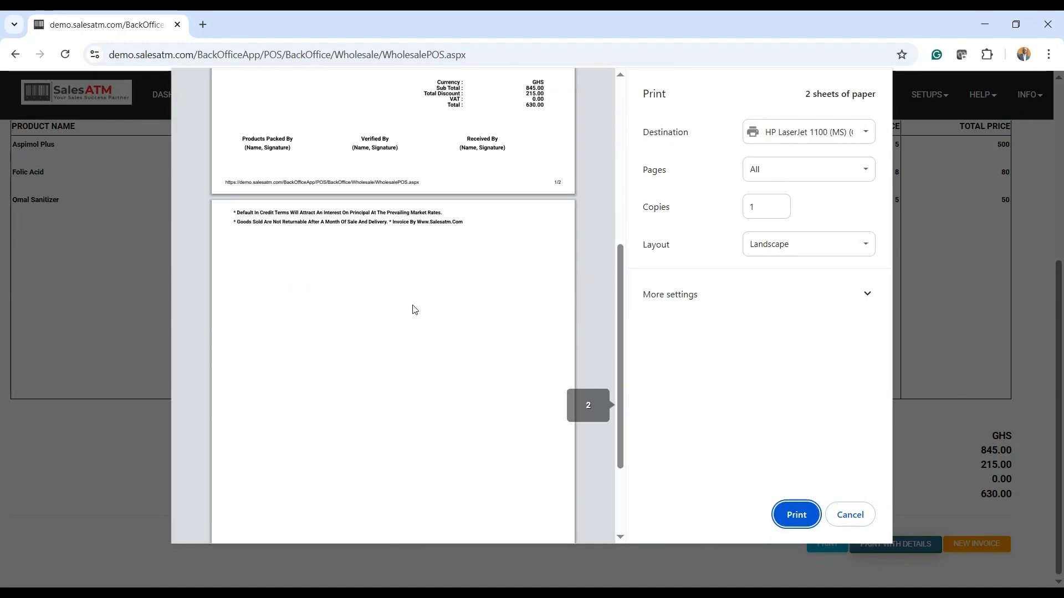
scroll(414, 309, "up", 2)
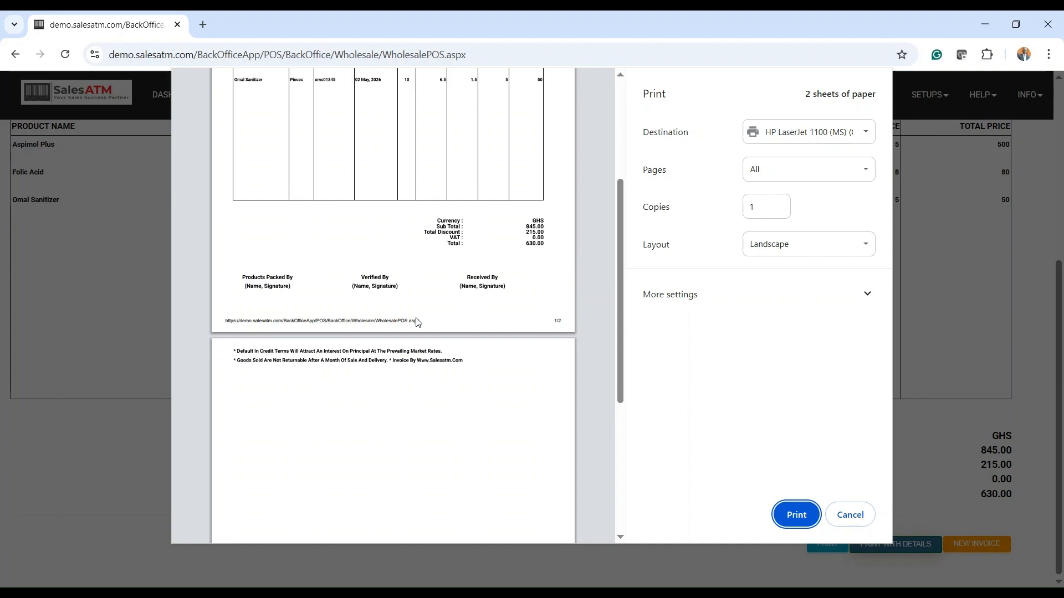
left_click(847, 515)
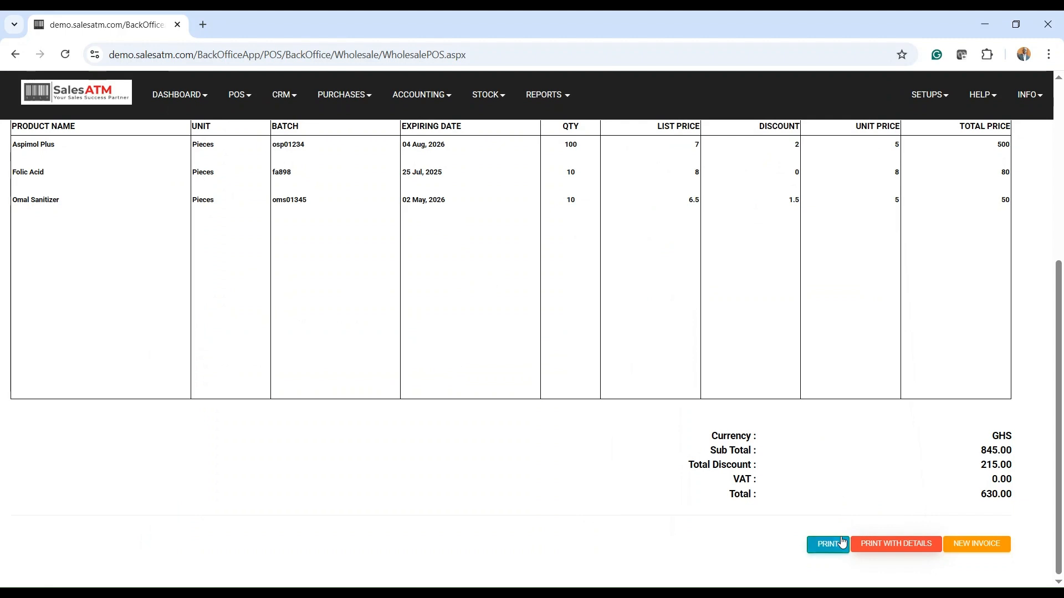
- Preview the invoice's standard printout without printing it, and start a new blank wholesale invoice
left_click(828, 544)
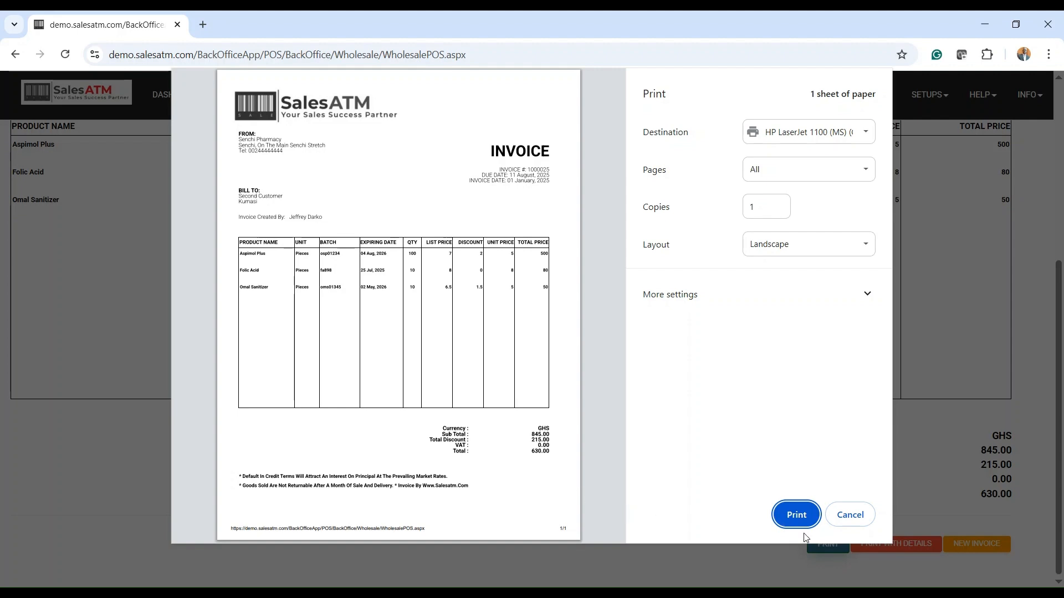
left_click(851, 521)
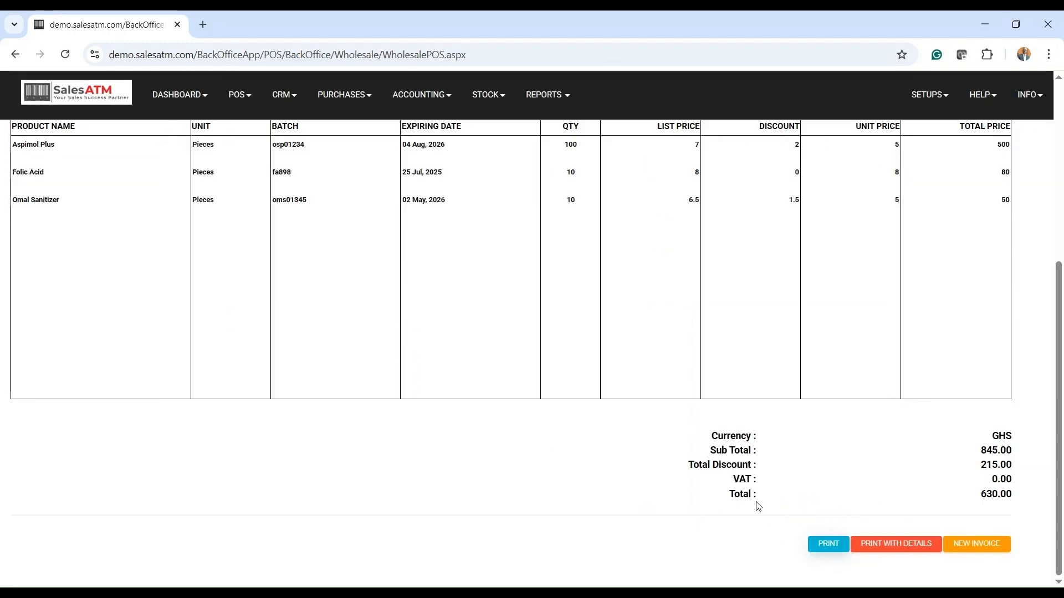
scroll(693, 469, "down", 5)
left_click(953, 546)
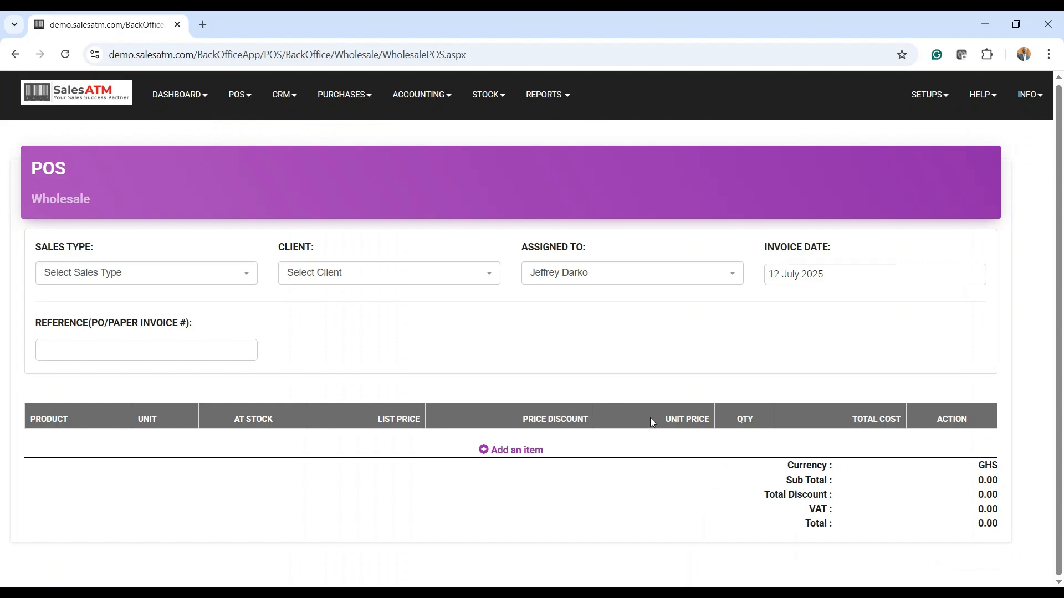